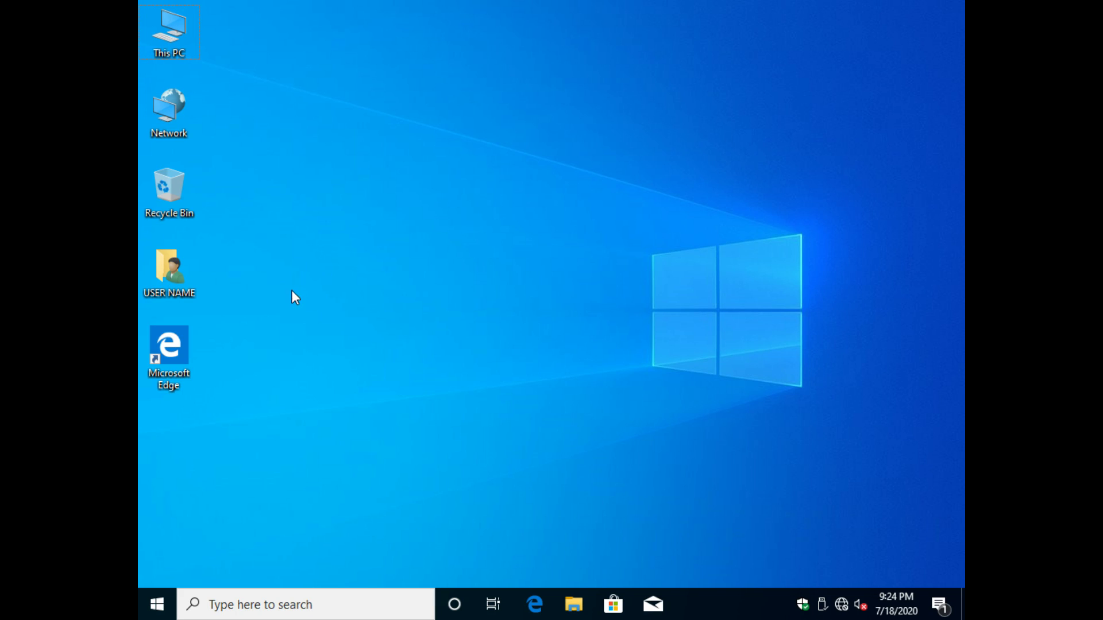
# - Open Local Disk (D:) from This PC and select the winrar-x64-591 (1) installer
pyautogui.click(152, 21)
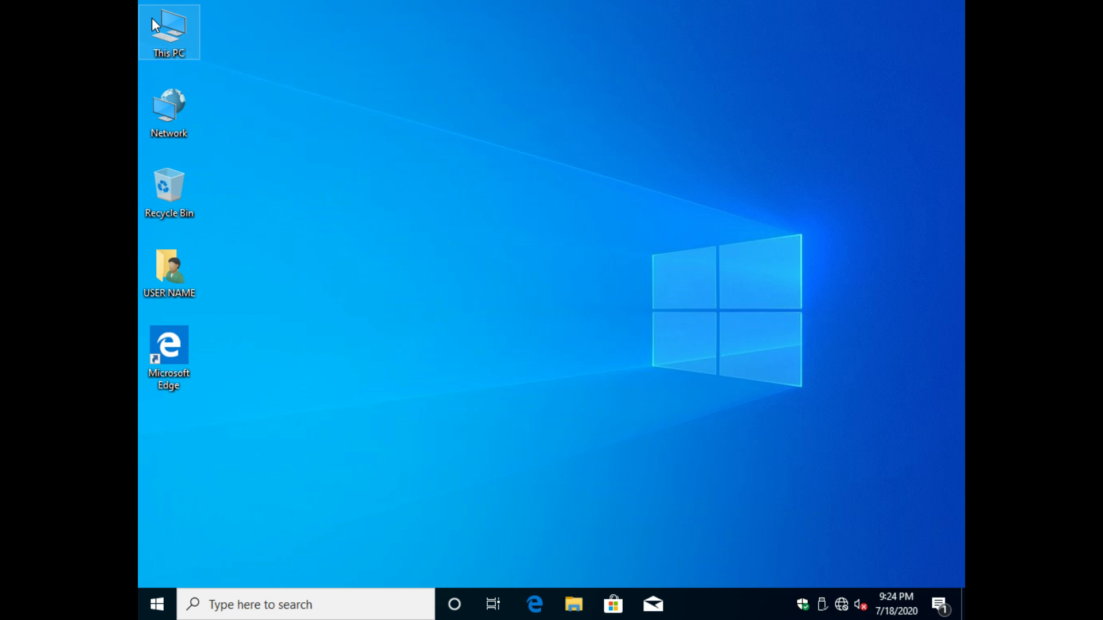
pyautogui.doubleClick(152, 19)
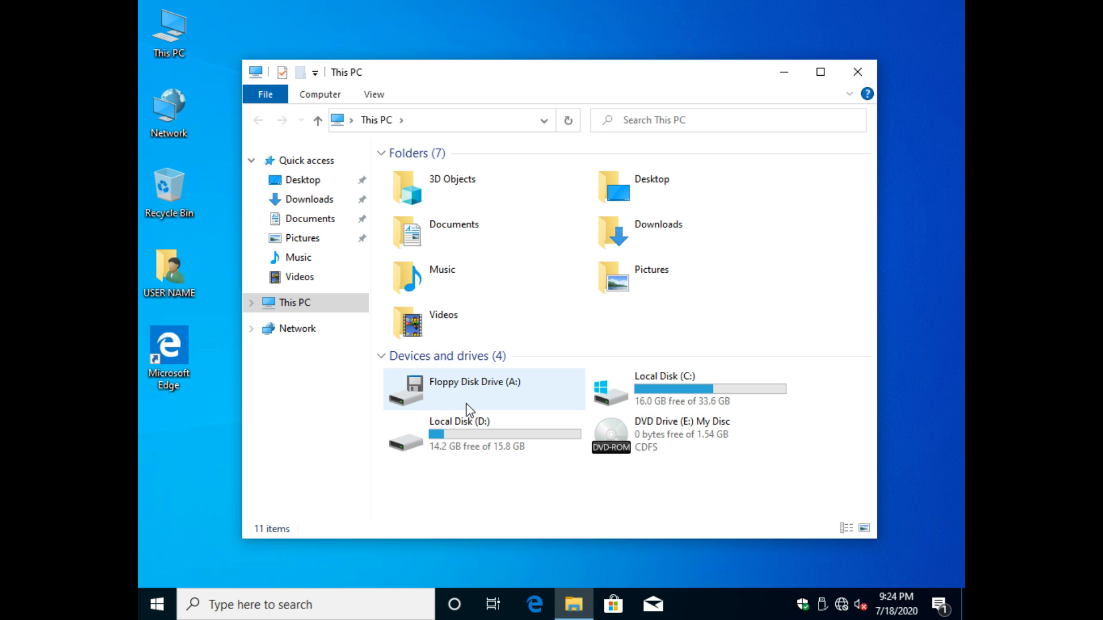
pyautogui.doubleClick(470, 437)
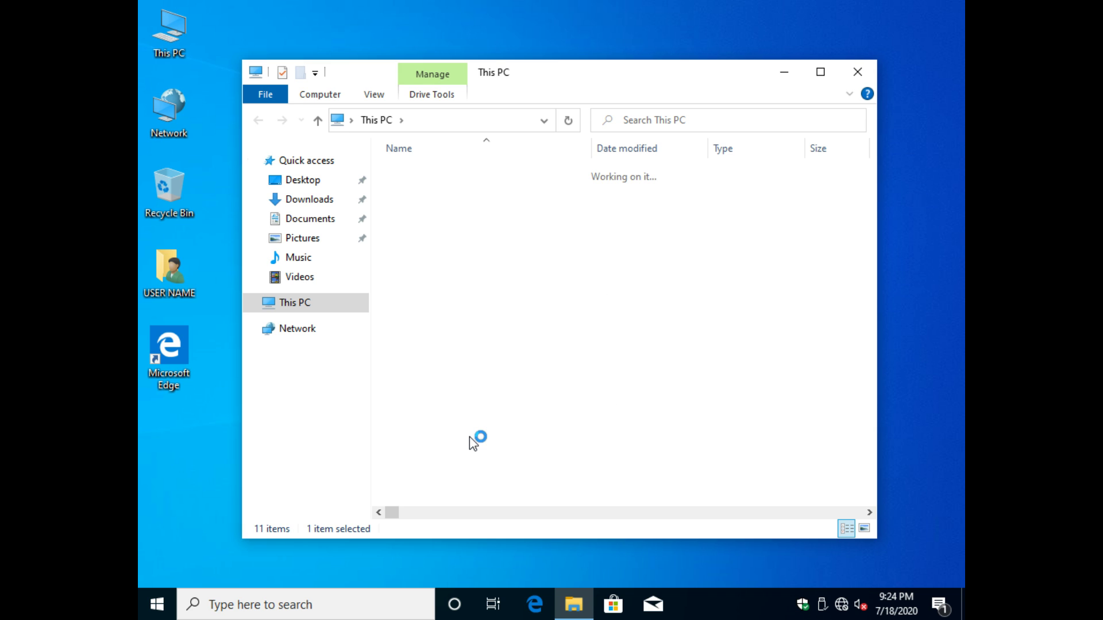
pyautogui.click(423, 208)
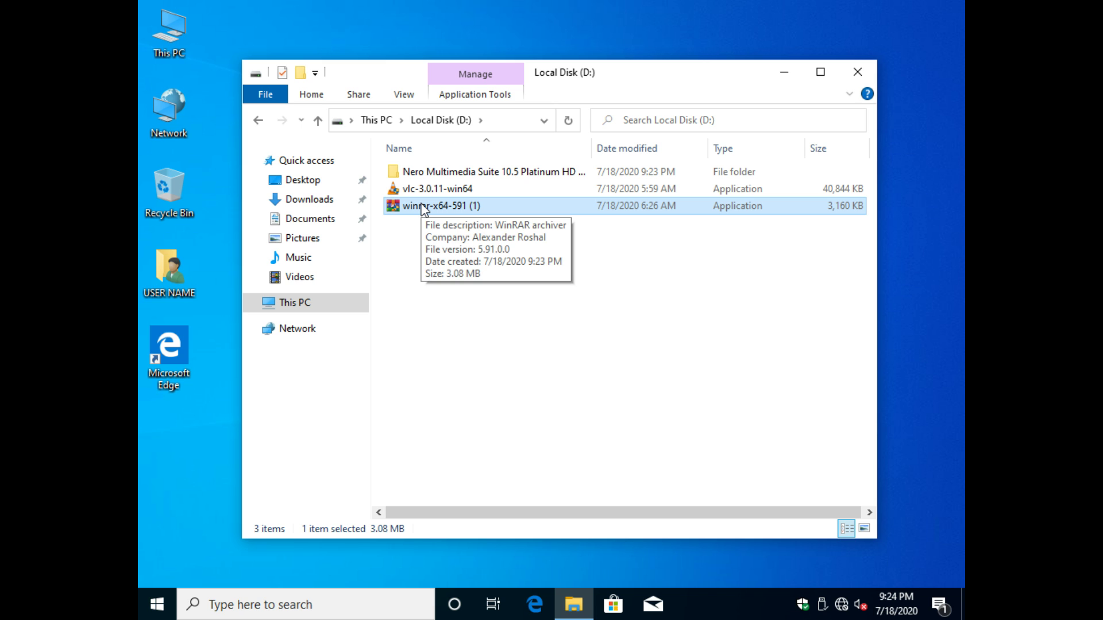
# - Run the winrar-x64-591 (1) installer and approve the User Account Control prompt
pyautogui.doubleClick(424, 208)
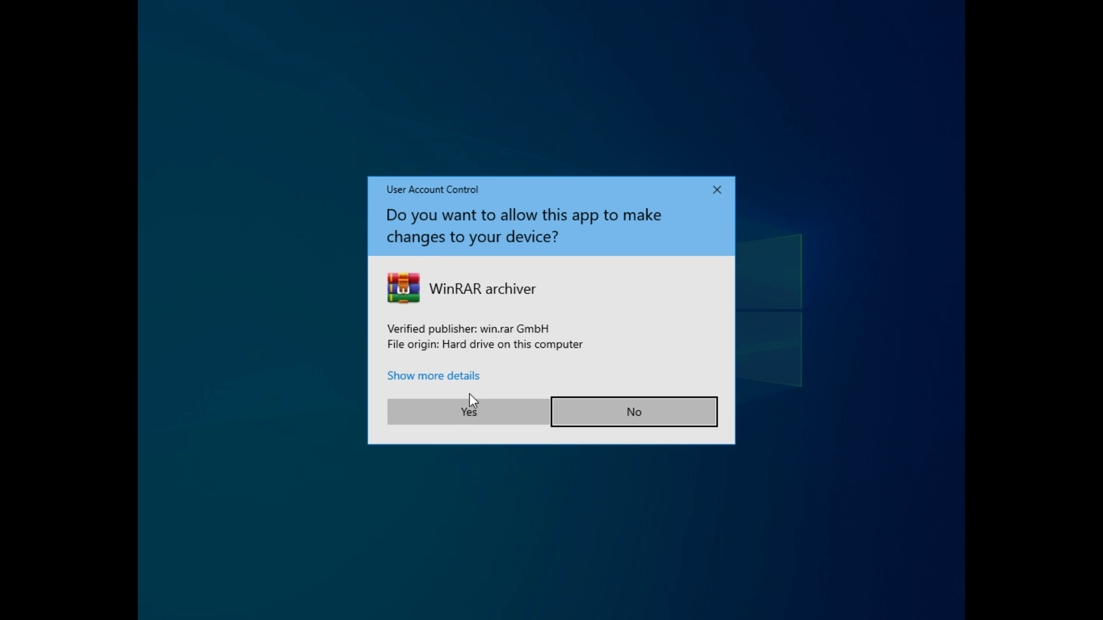
pyautogui.click(470, 414)
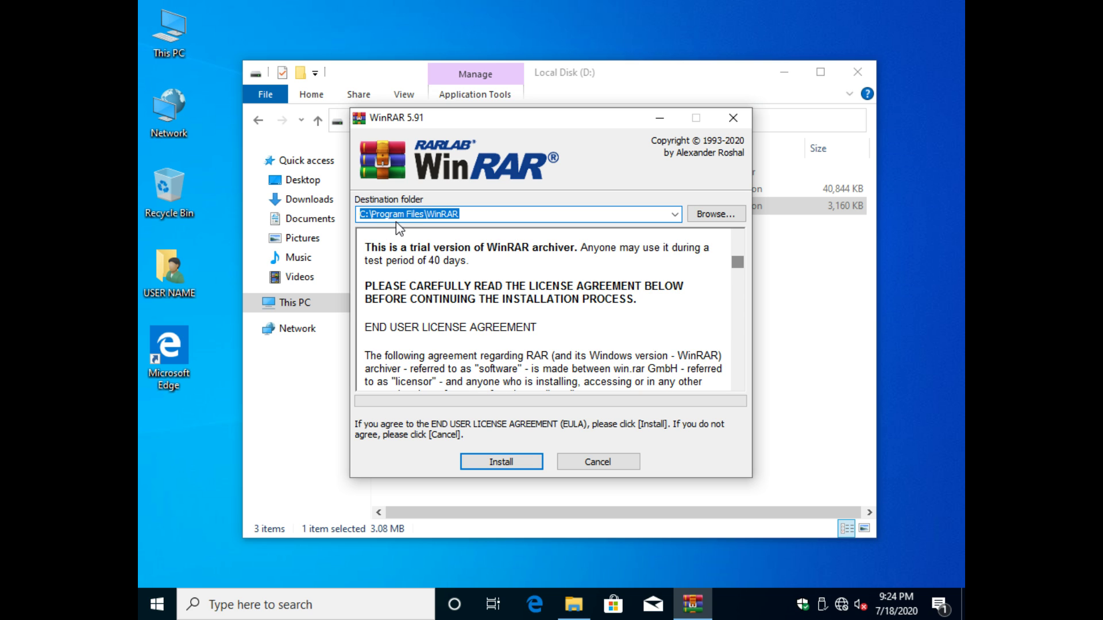
# - Browse to Local Disk (C:) > Program Files (x86) and make it WinRAR's destination folder
pyautogui.click(702, 217)
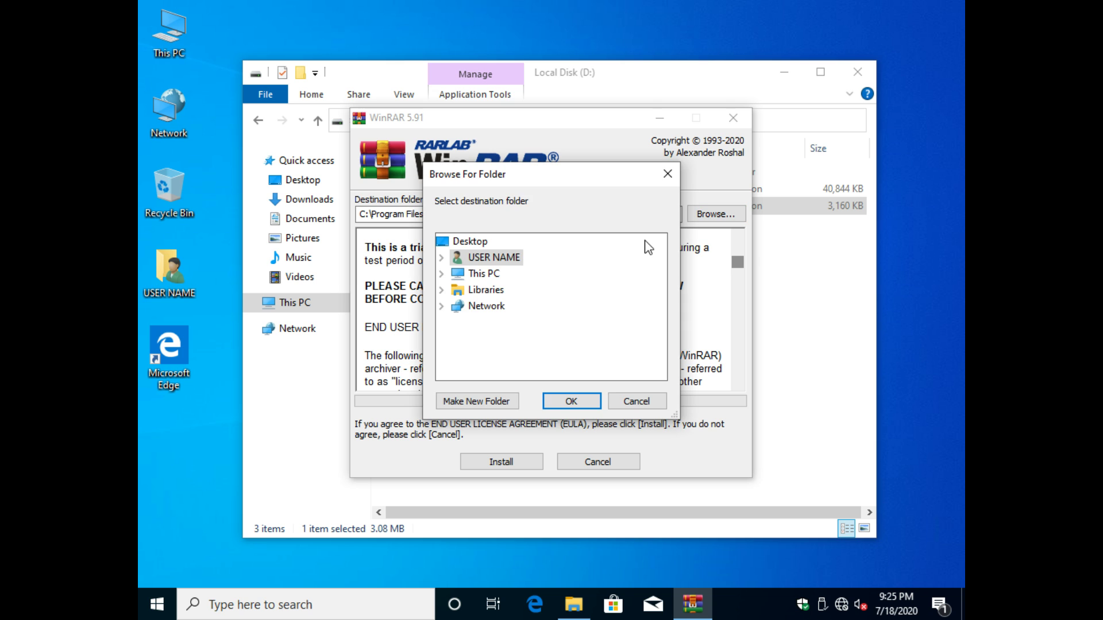
pyautogui.doubleClick(481, 275)
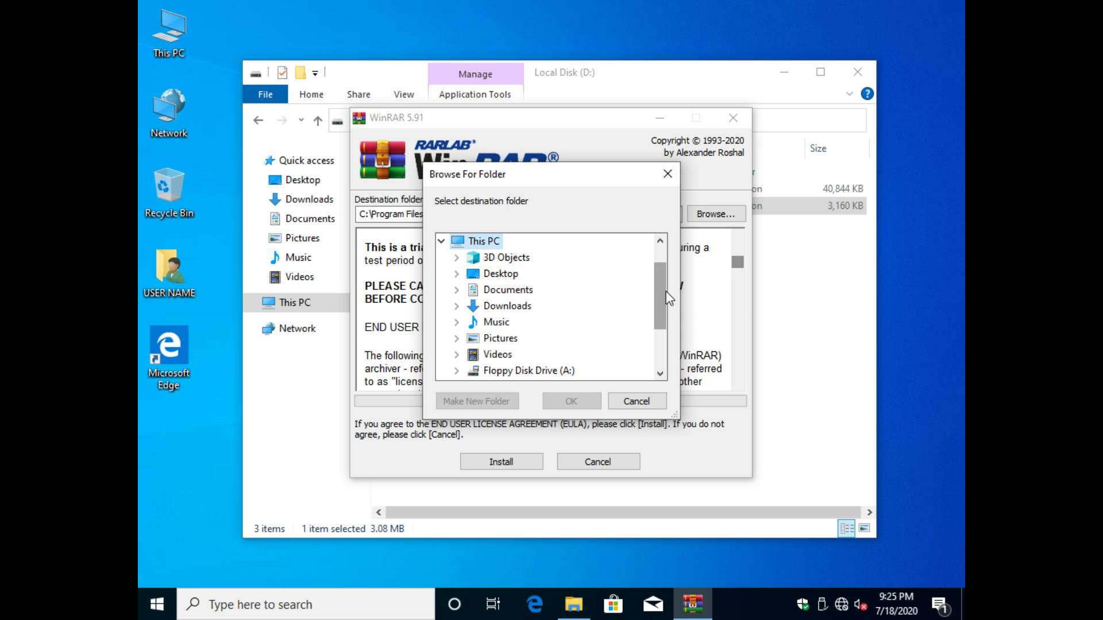
pyautogui.moveTo(667, 291); pyautogui.dragTo(664, 329)
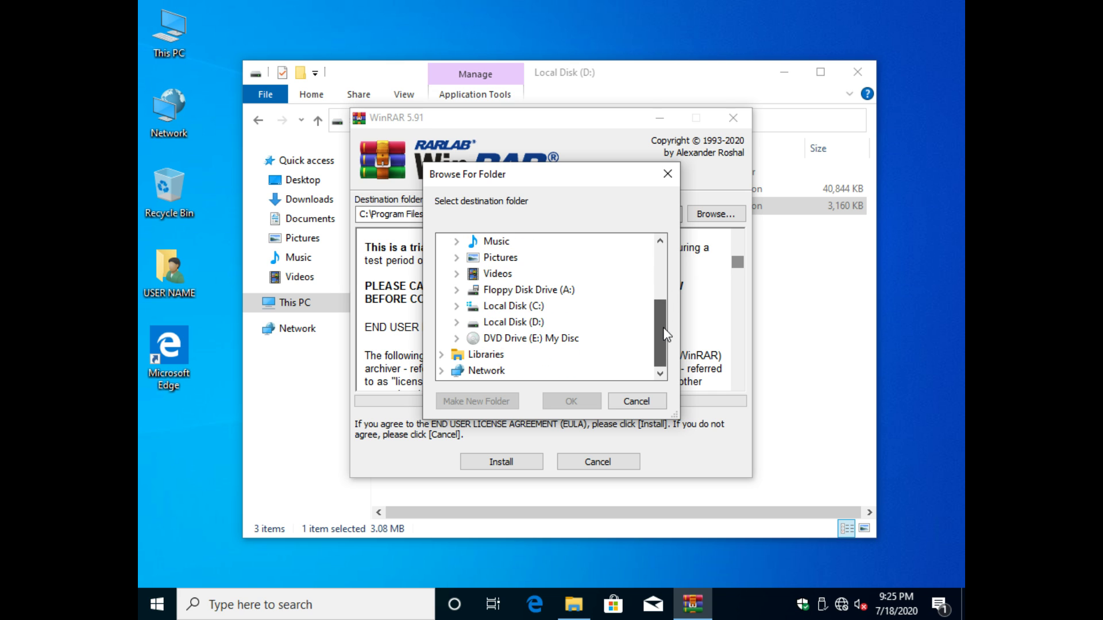
pyautogui.doubleClick(528, 307)
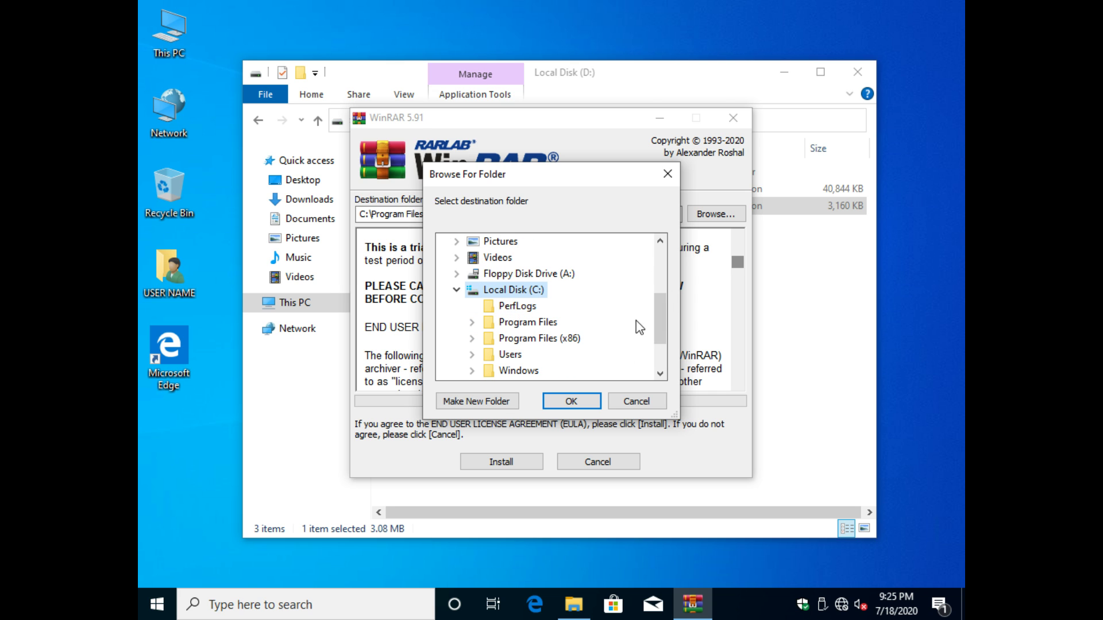
pyautogui.moveTo(658, 316); pyautogui.dragTo(658, 330)
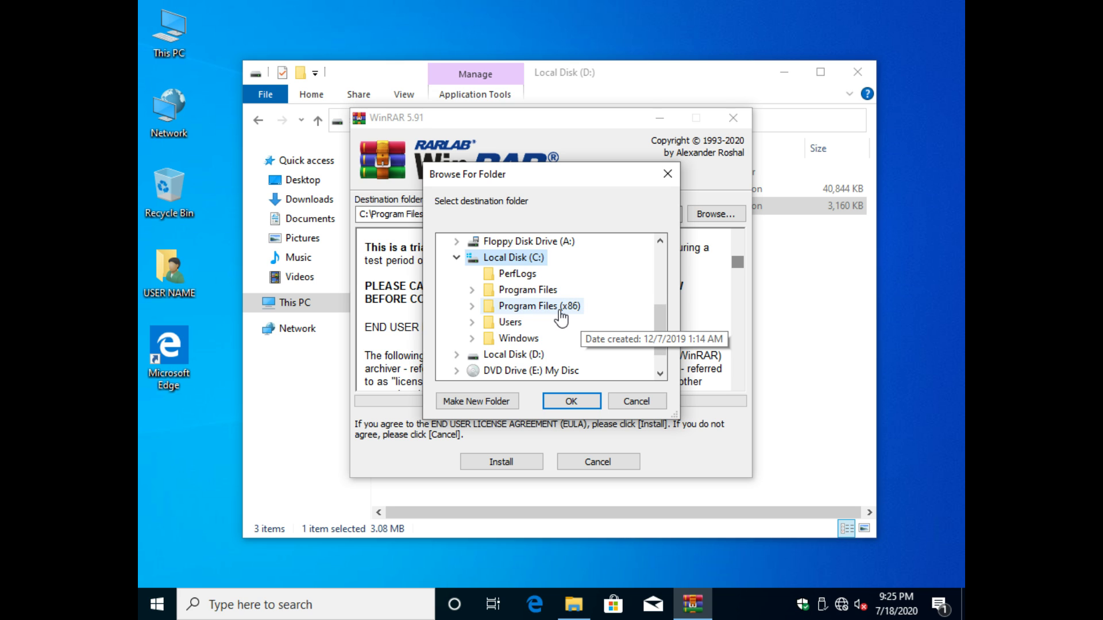
pyautogui.doubleClick(560, 314)
pyautogui.click(472, 240)
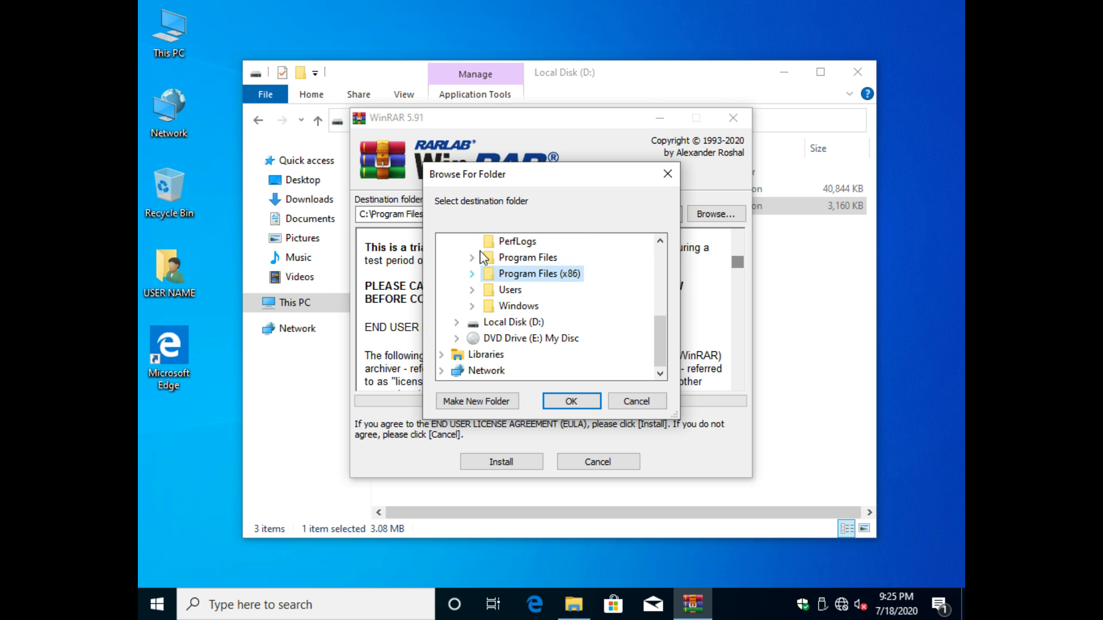
pyautogui.click(573, 405)
pyautogui.click(476, 216)
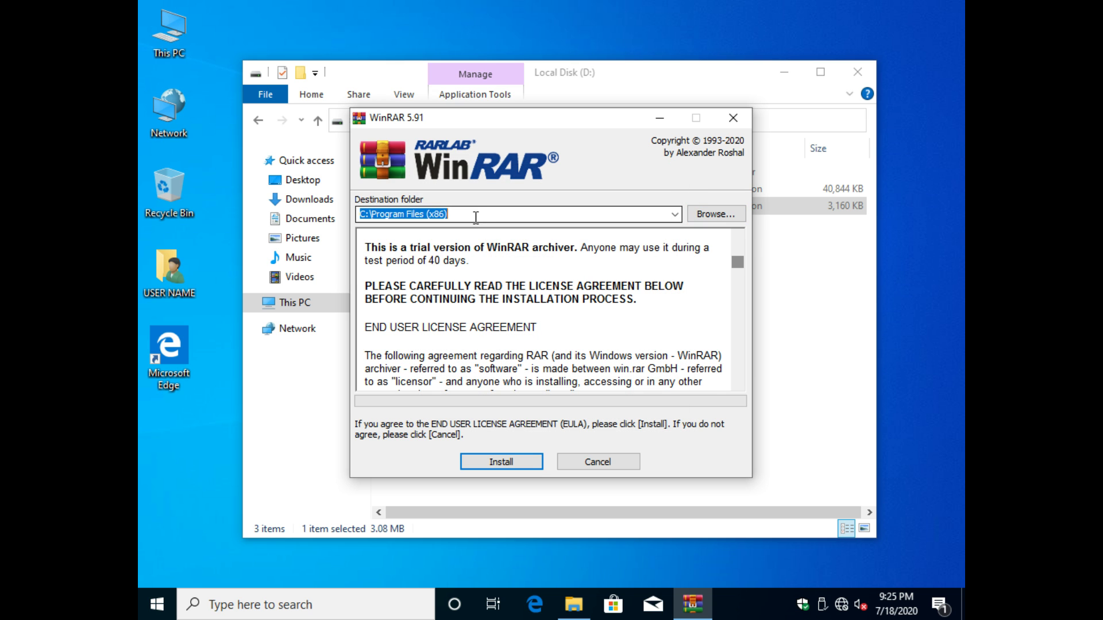
# - Append \winrar\ to the destination path, install WinRAR, and accept the default file associations
pyautogui.click(476, 215)
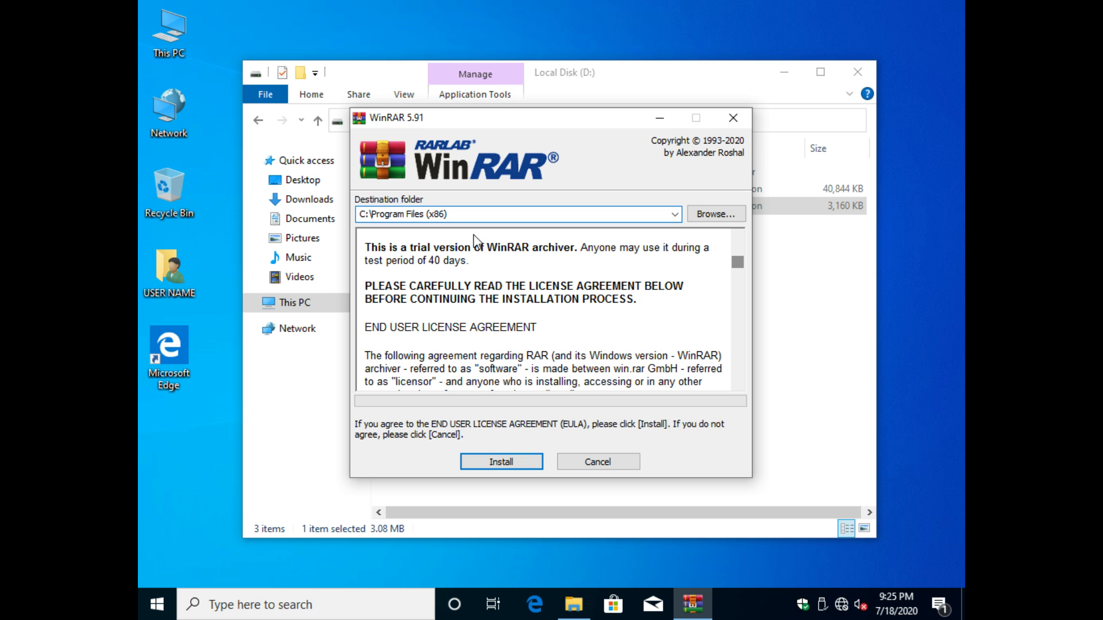
pyautogui.write('\\')
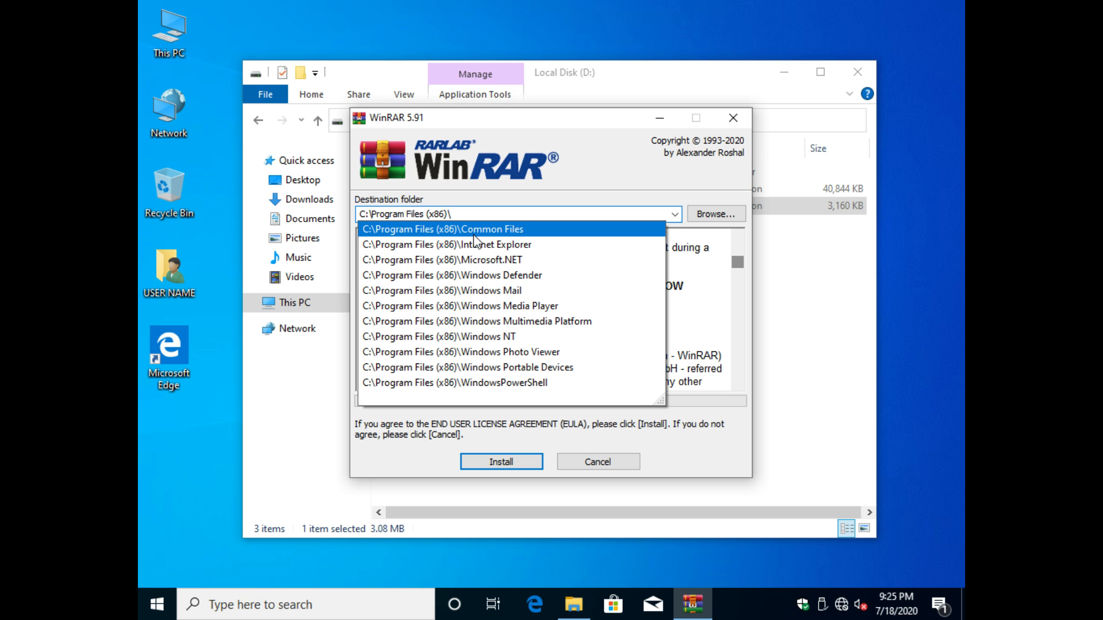
pyautogui.write('winrar')
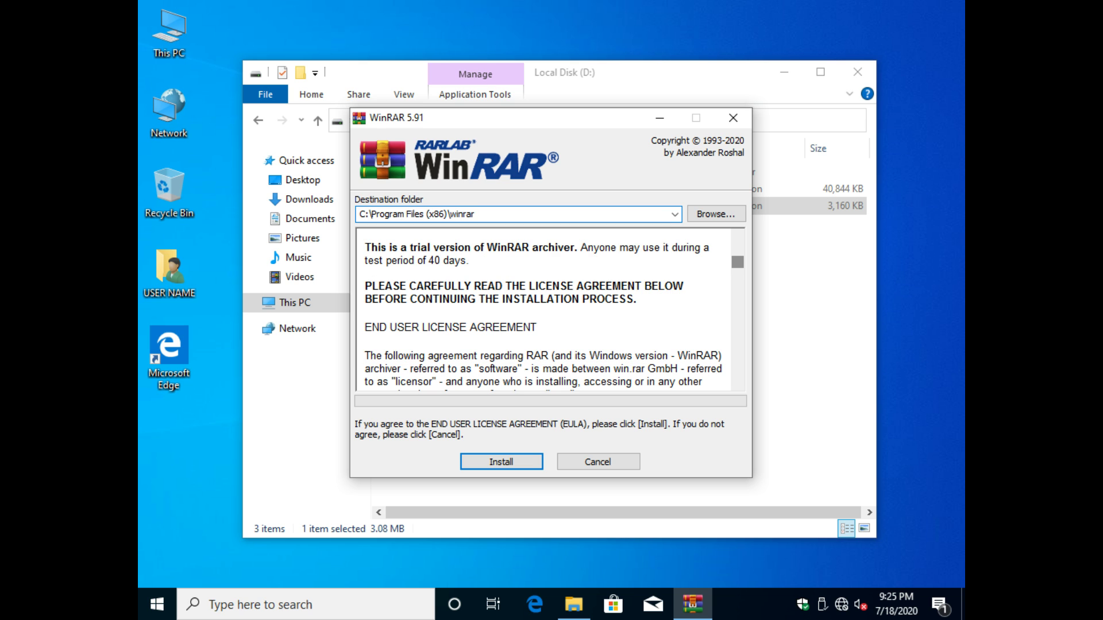
pyautogui.write('\\')
pyautogui.click(516, 464)
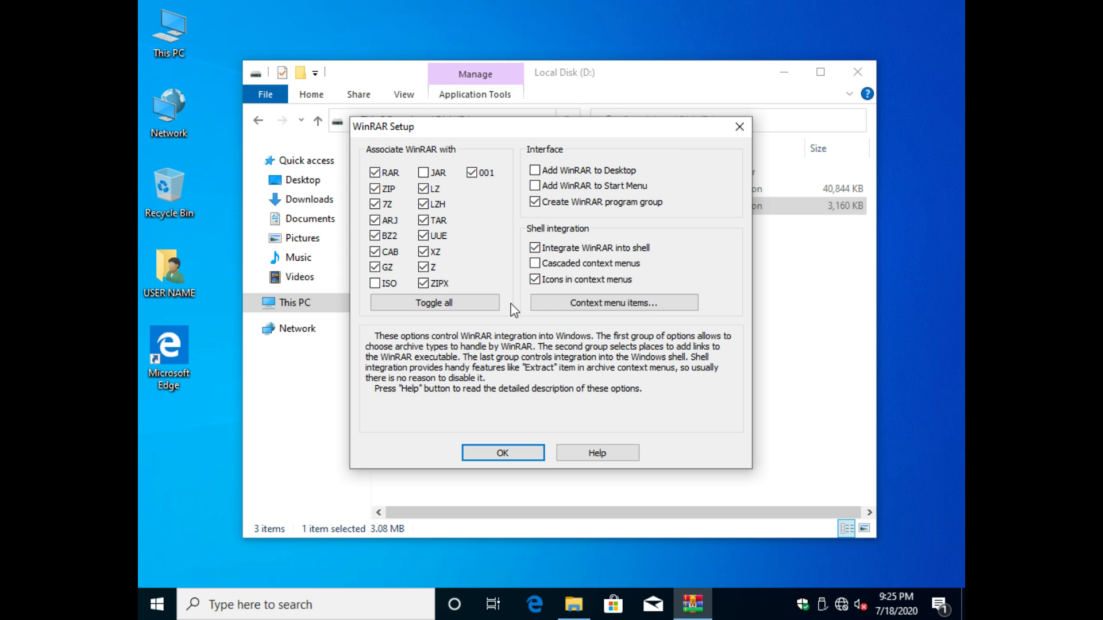
pyautogui.click(497, 452)
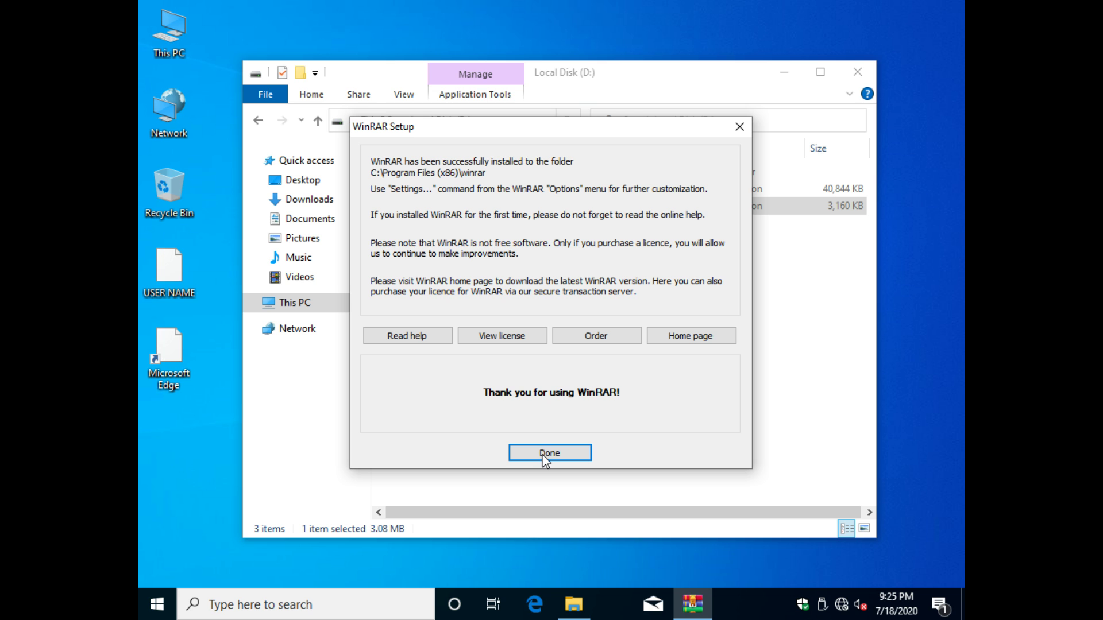
# - Close WinRAR setup and its shortcuts folder, then launch the vlc-3.0.11-win64 installer
pyautogui.click(575, 456)
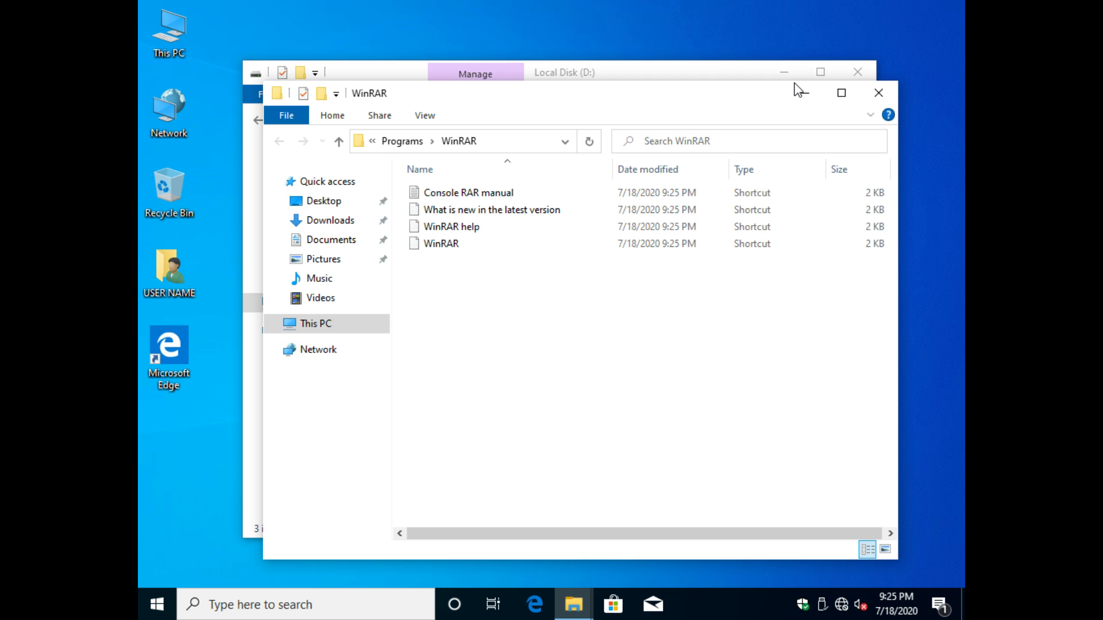
pyautogui.click(869, 91)
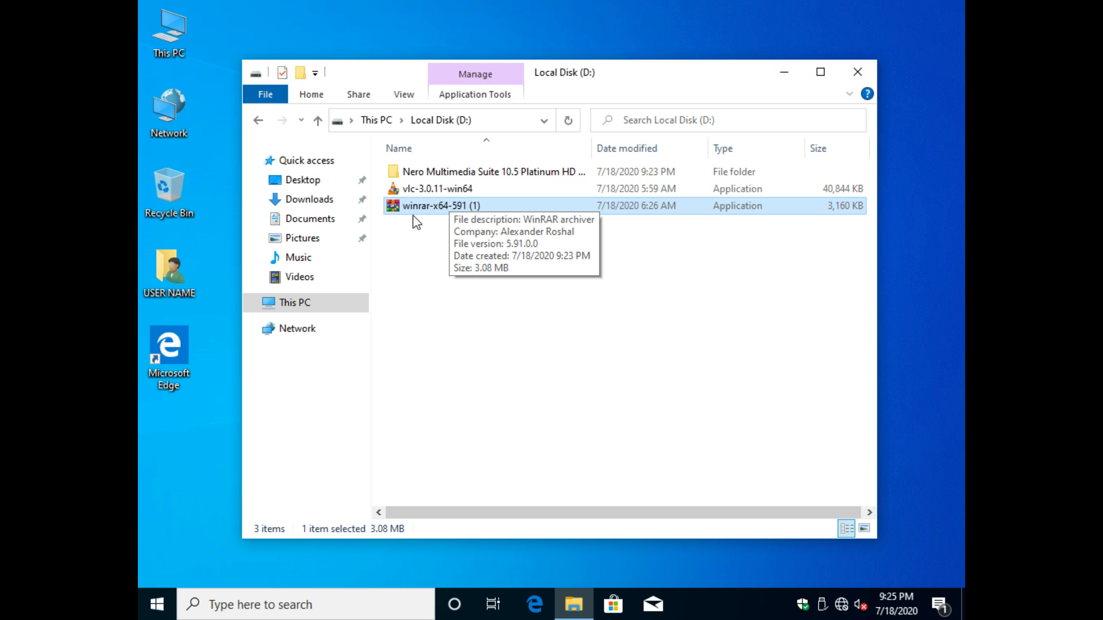
pyautogui.click(411, 191)
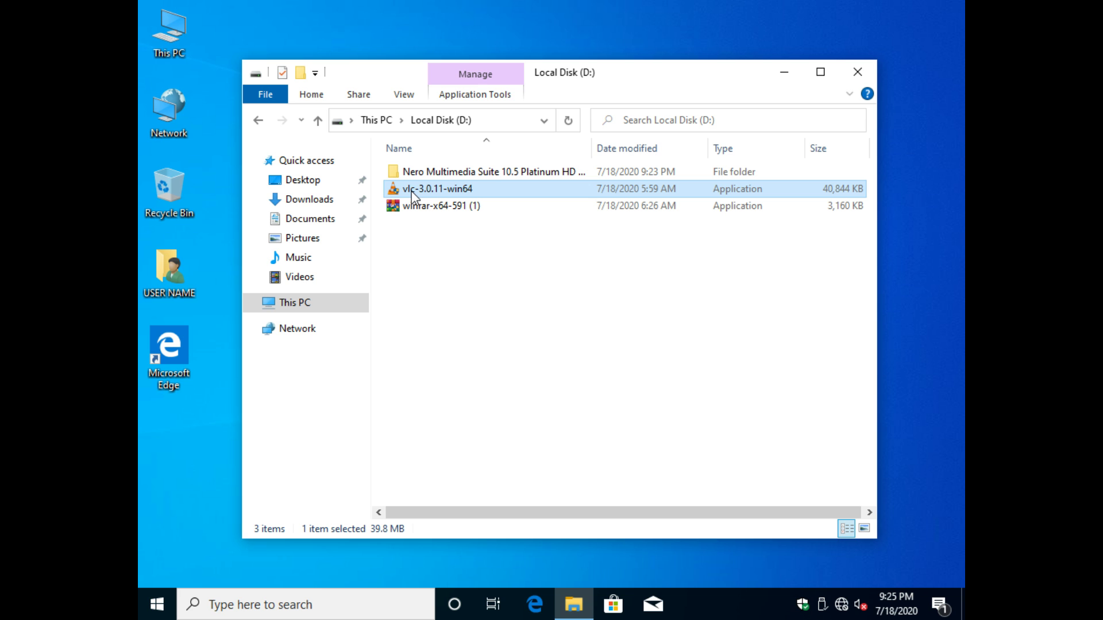
pyautogui.rightClick(411, 190)
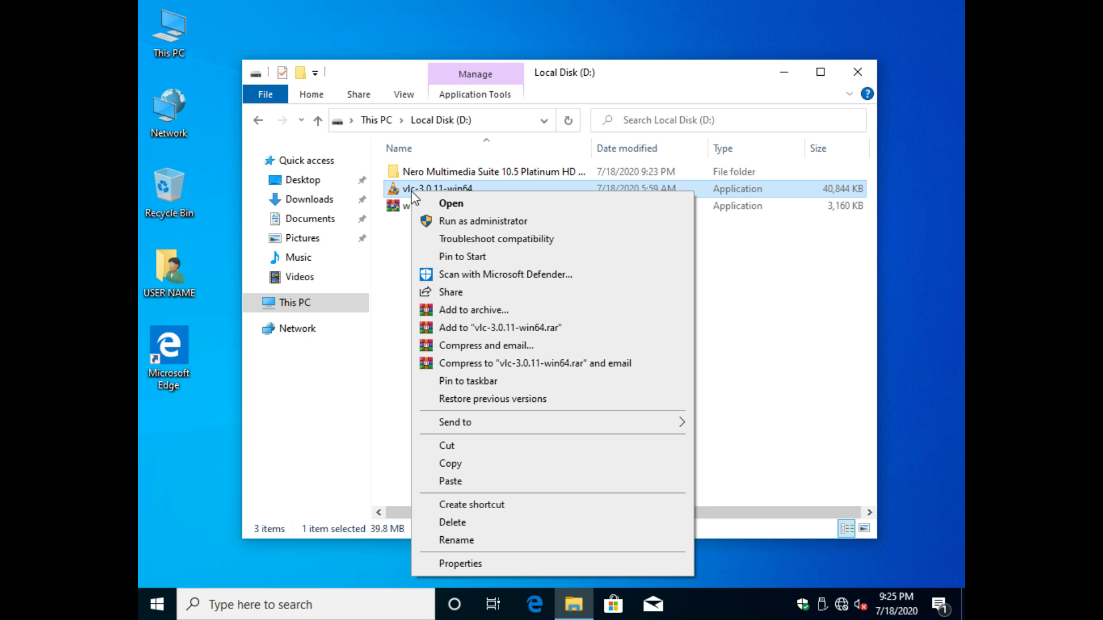
pyautogui.click(463, 206)
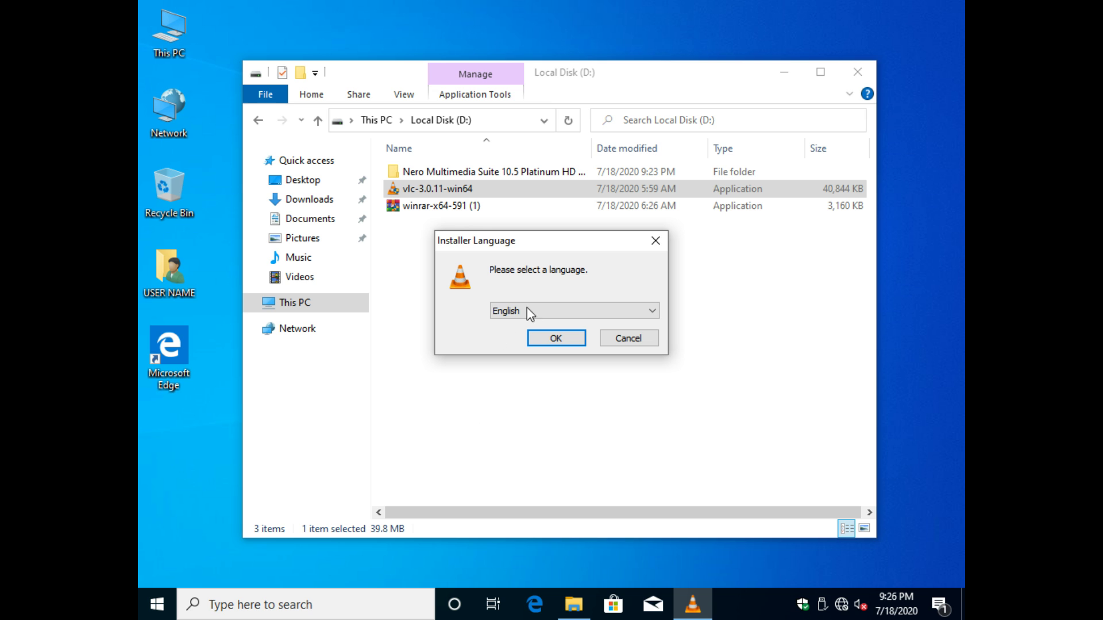
# - Choose English, accept the licence, and keep default components including the desktop shortcut
pyautogui.click(545, 339)
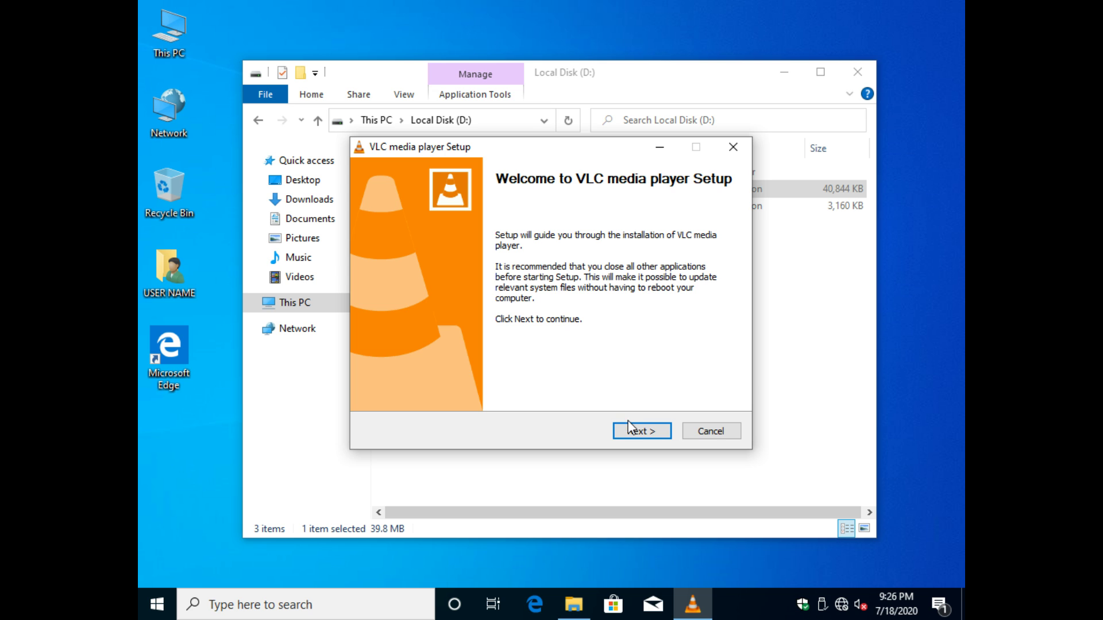
pyautogui.click(630, 428)
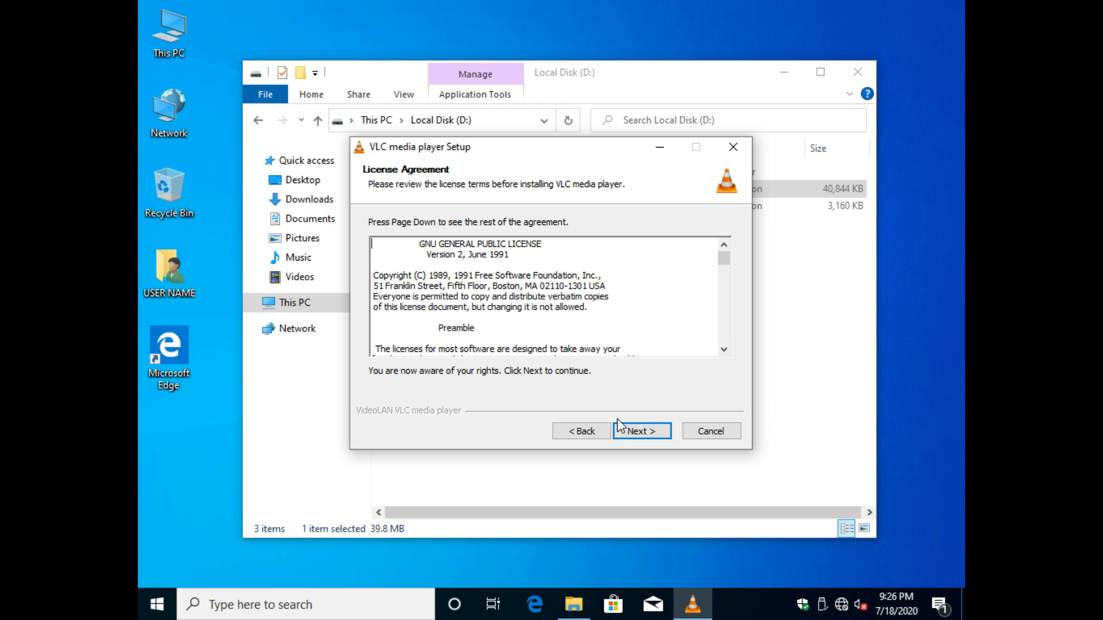
pyautogui.click(625, 429)
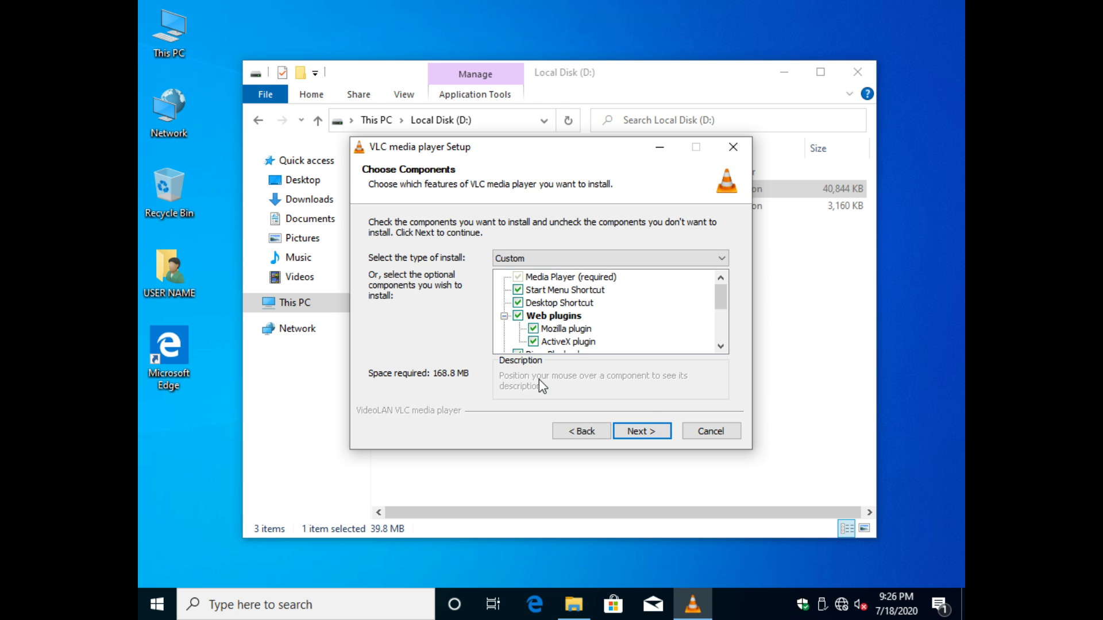
pyautogui.click(650, 428)
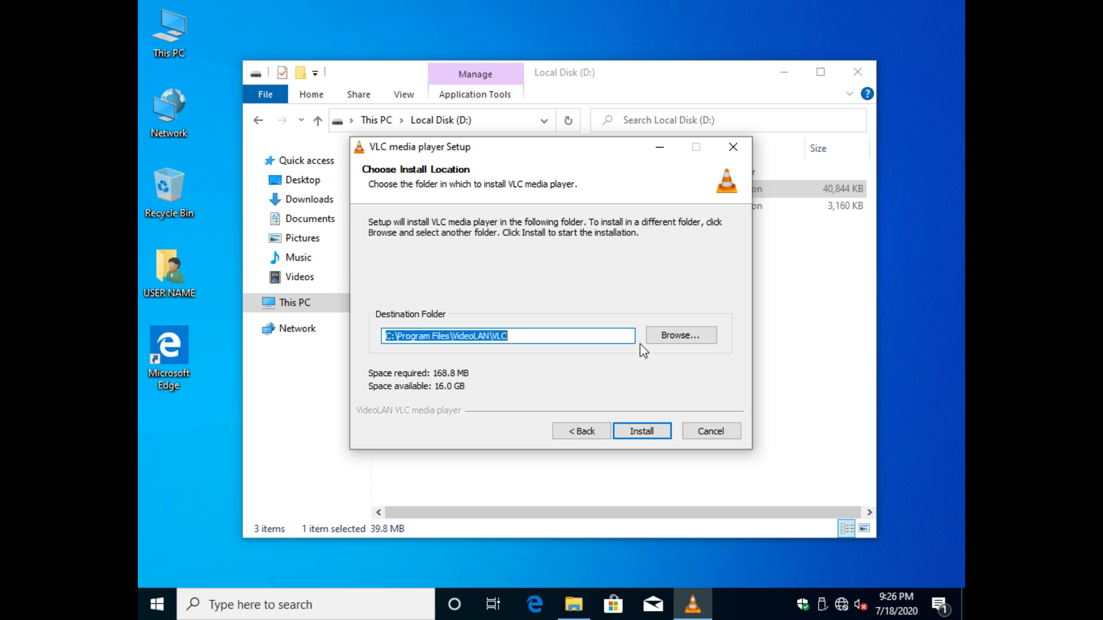
# - Set VLC's install folder to D:\VLC on Local Disk (D:) and start installing
pyautogui.click(661, 340)
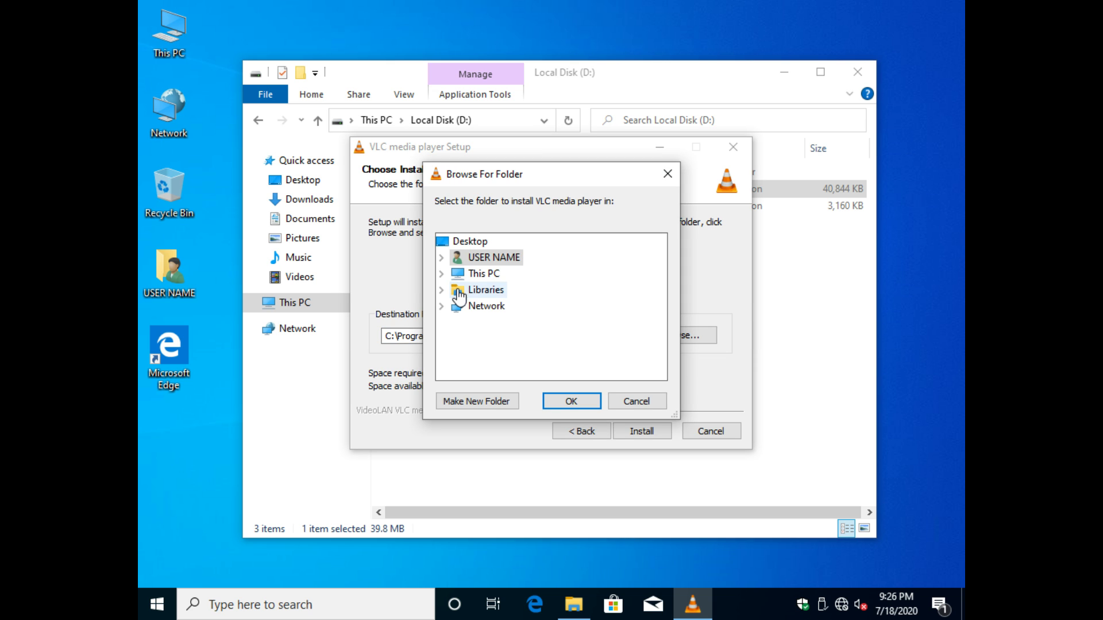
pyautogui.doubleClick(474, 275)
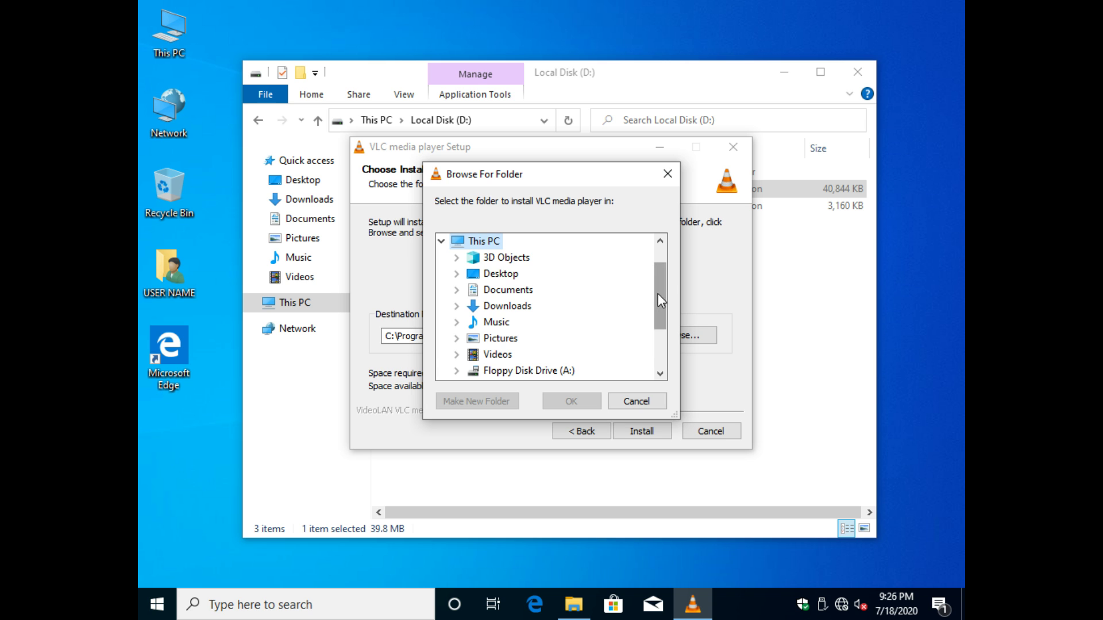
pyautogui.moveTo(659, 298); pyautogui.dragTo(660, 357)
pyautogui.click(513, 322)
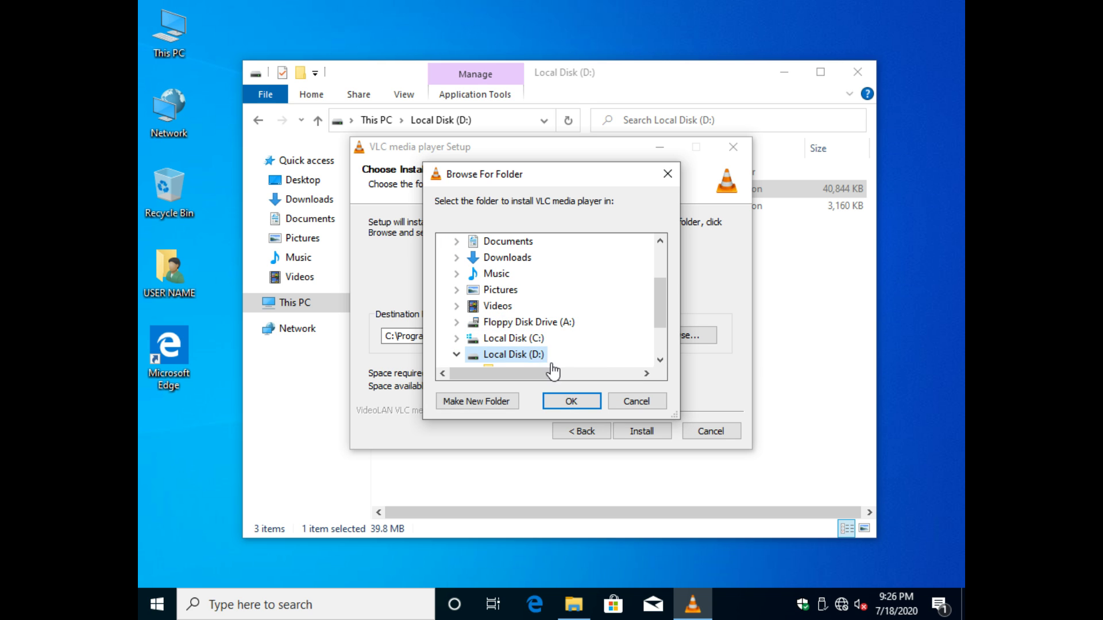
pyautogui.click(572, 408)
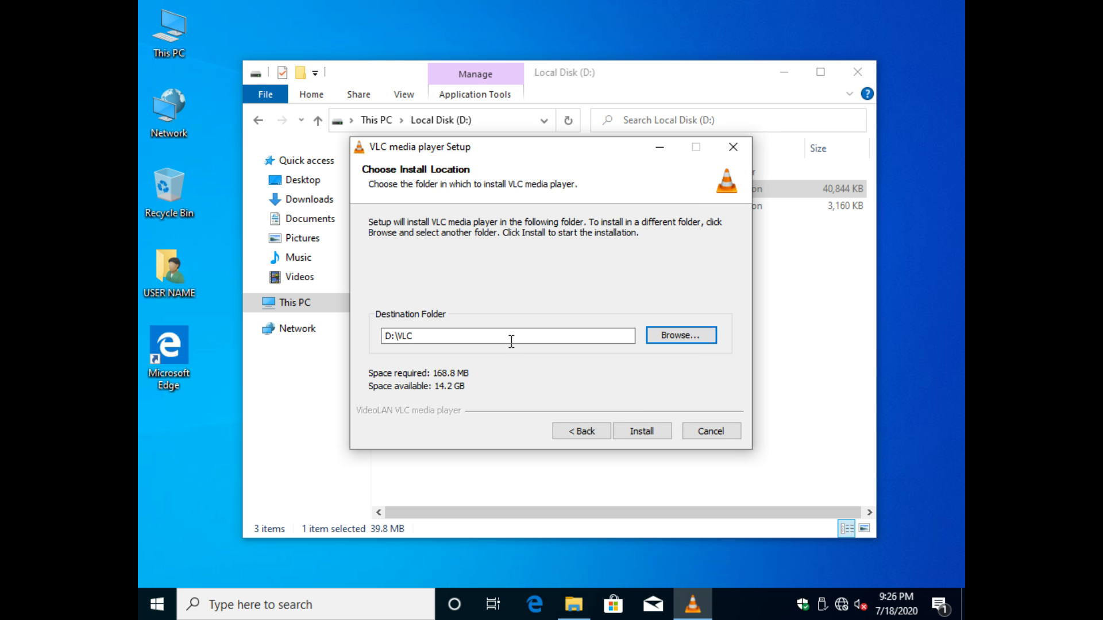
pyautogui.click(642, 432)
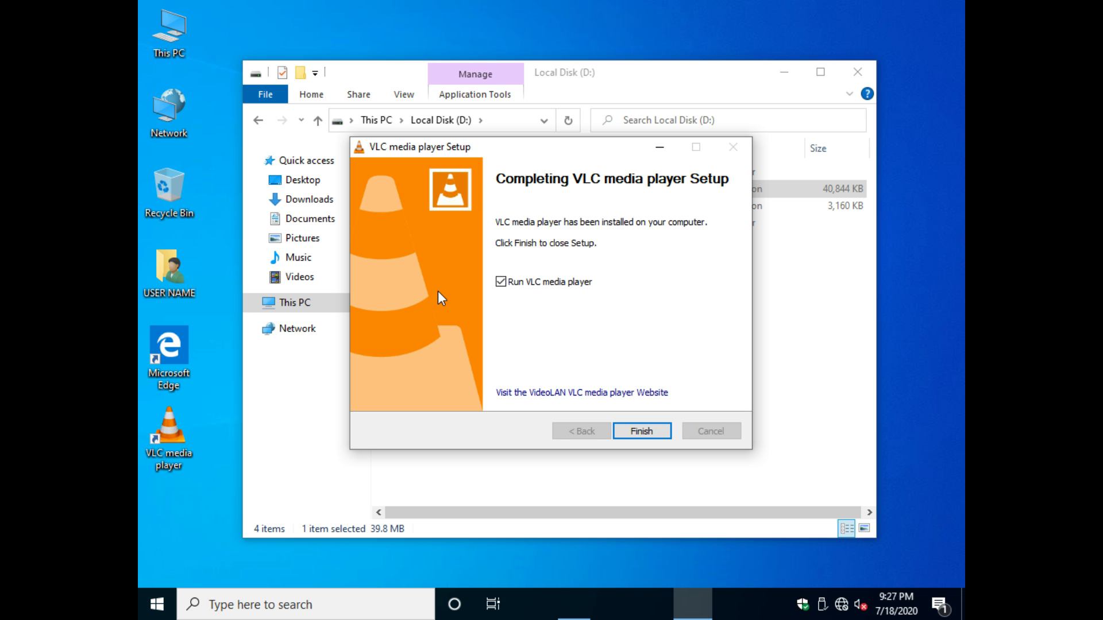
# - Untick Run VLC media player and finish the VLC setup
pyautogui.click(503, 289)
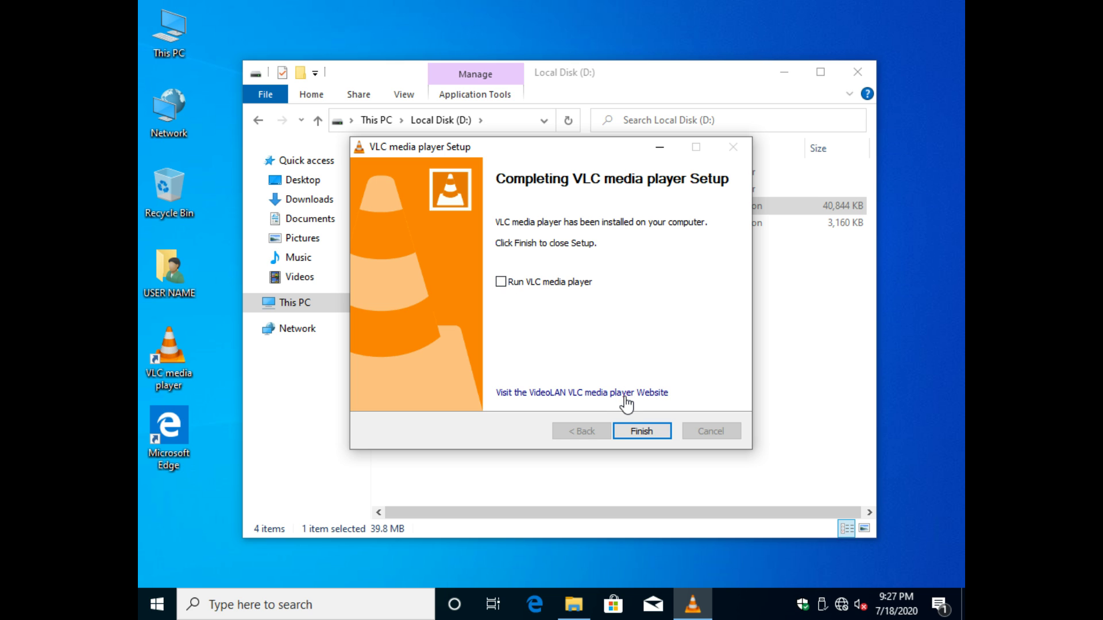
pyautogui.click(627, 432)
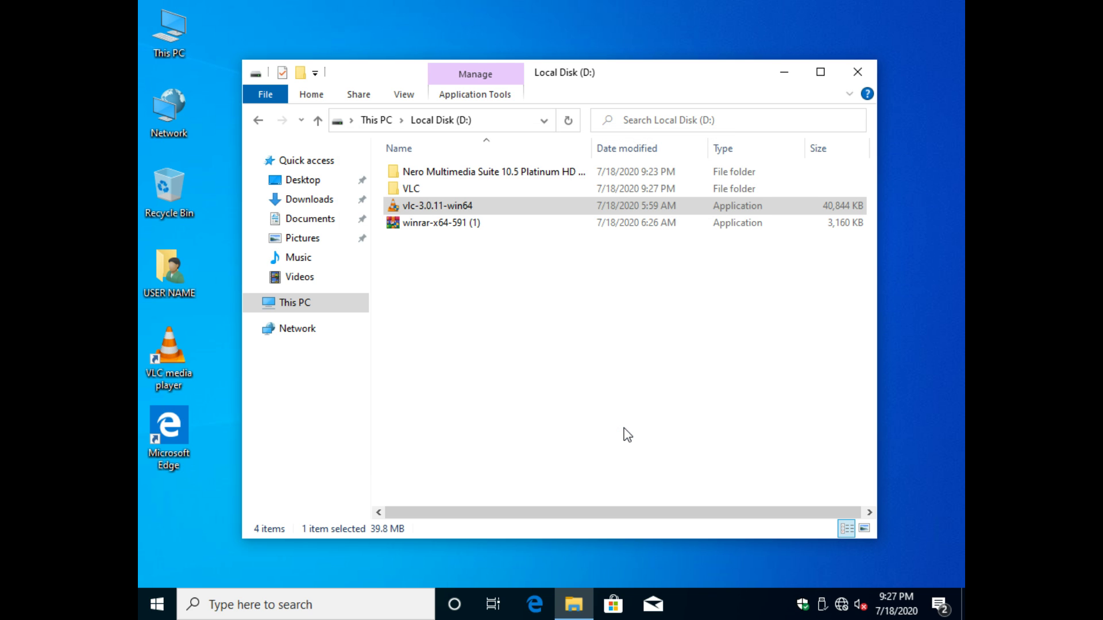